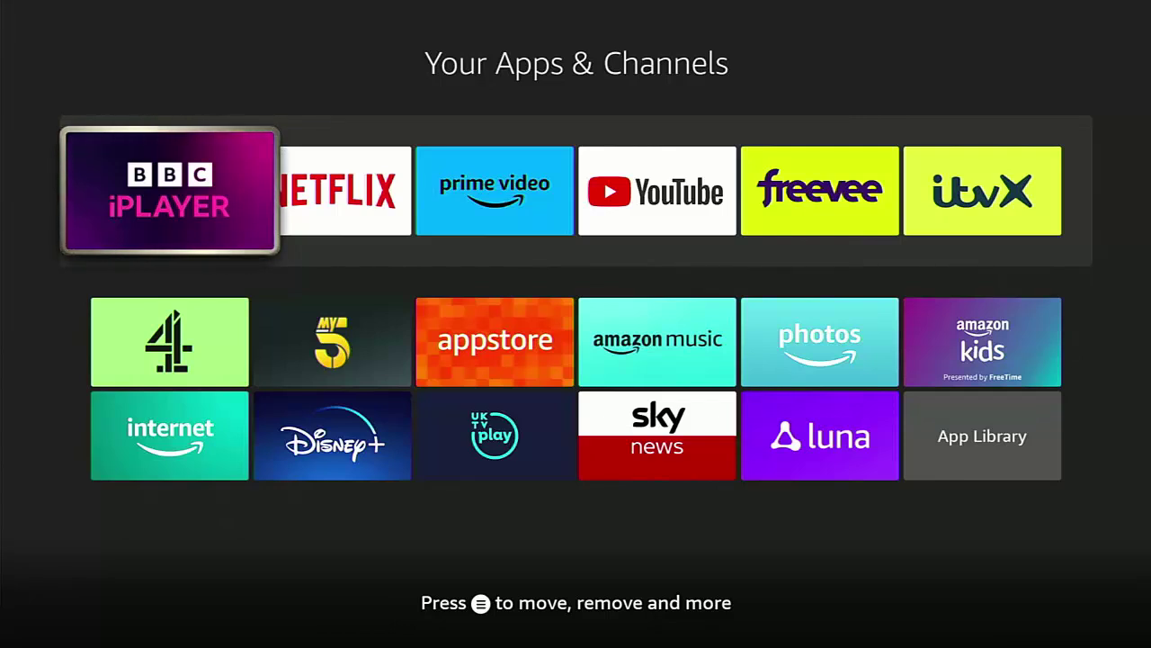
Check under My Fire TV > About that the device is a Fire TV Stick 4K, then return to Settings
key("Home")
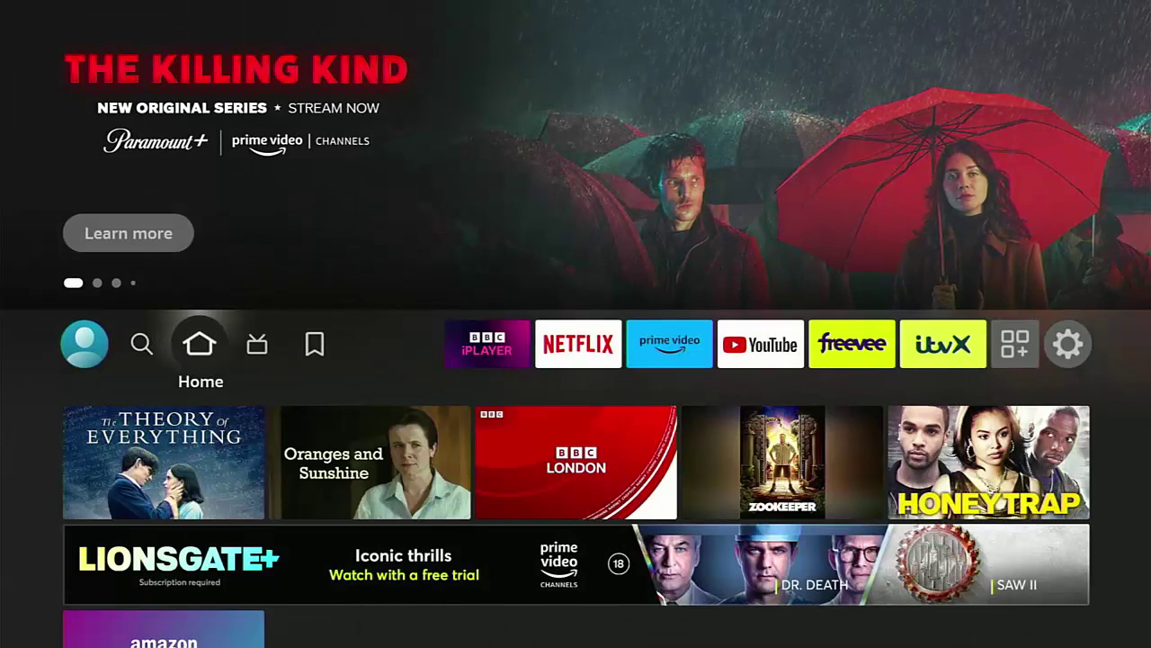
key("Right")
key("Right")
key("Right")
key("Right")
key("Right")
key("Right")
key("Right")
key("Right")
key("Right")
key("Right")
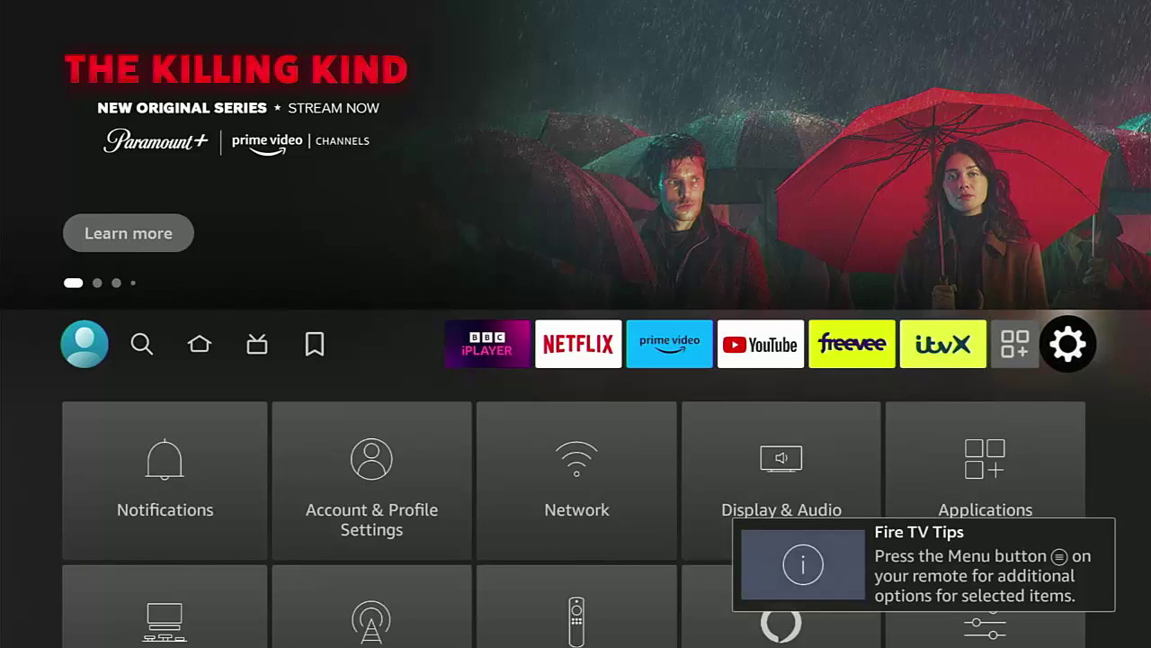
key("Down")
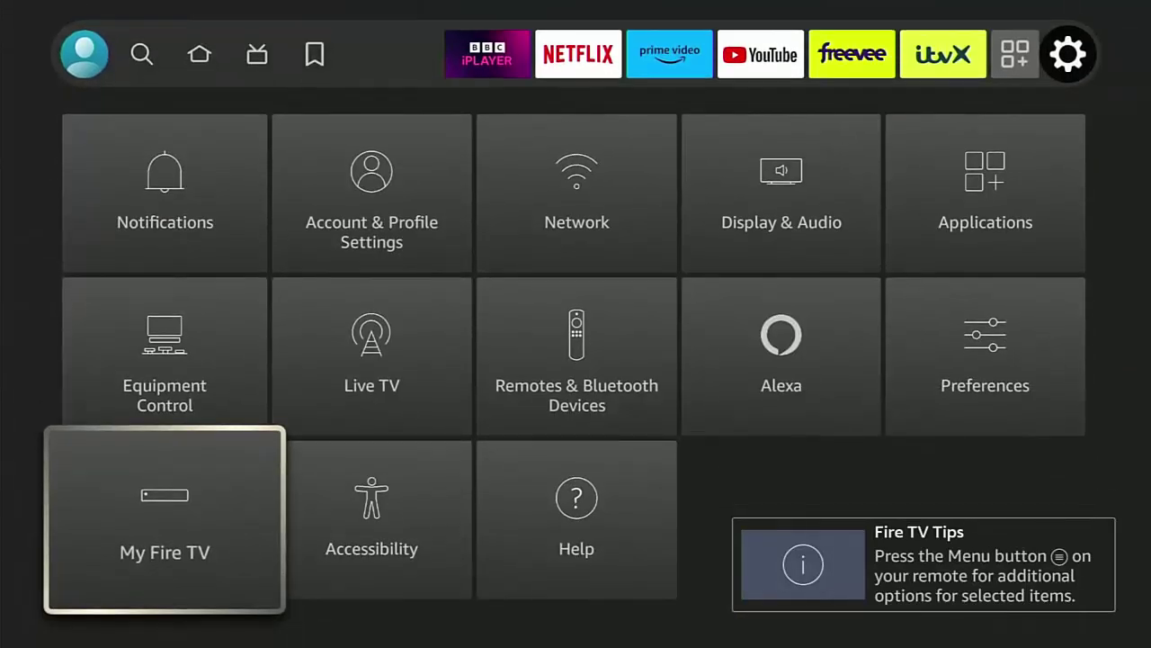
key("Return")
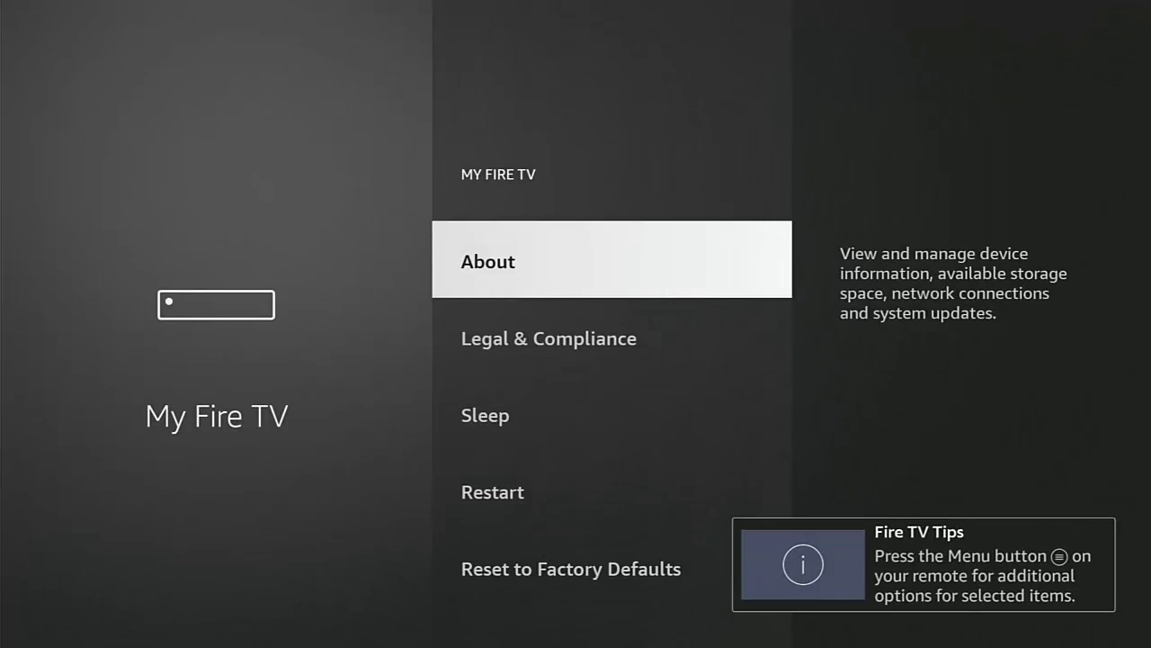
key("Return")
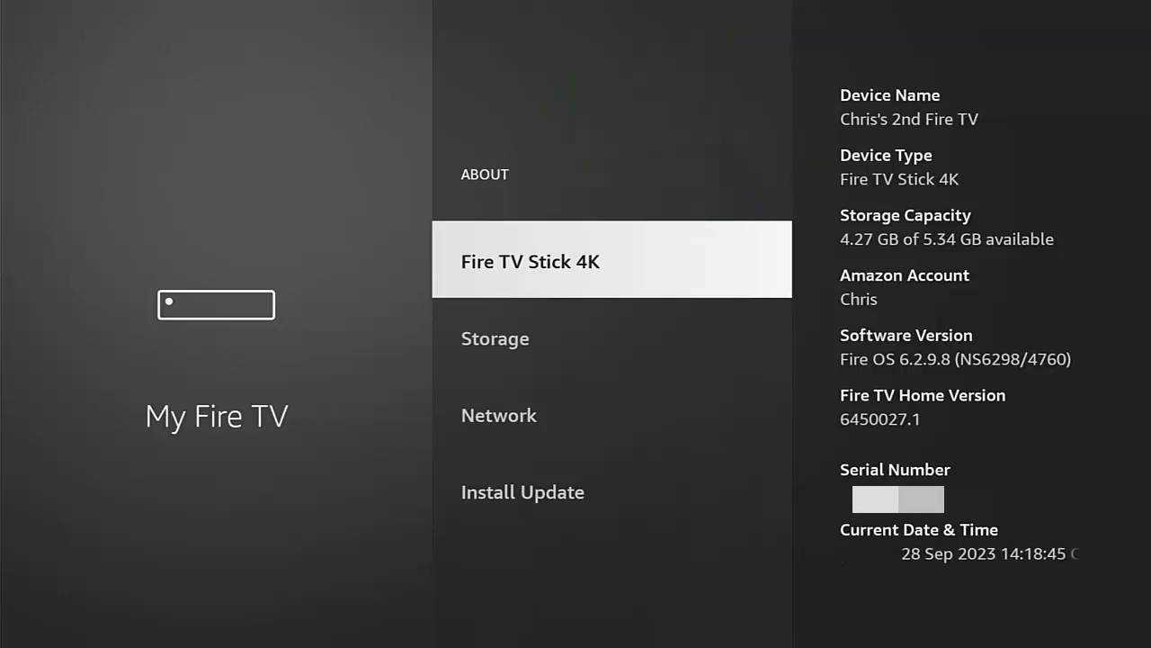
key("Escape")
key("Escape")
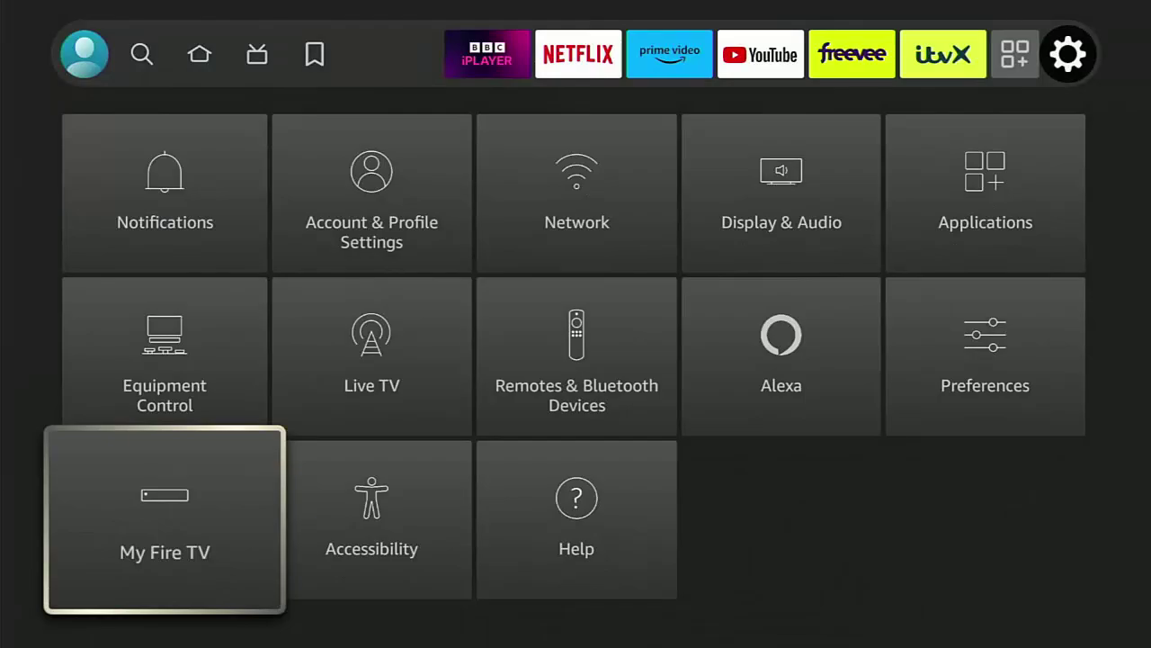
Open Your Apps & Channels from the Home quick menu and browse the installed apps
key("Escape")
key("Home")
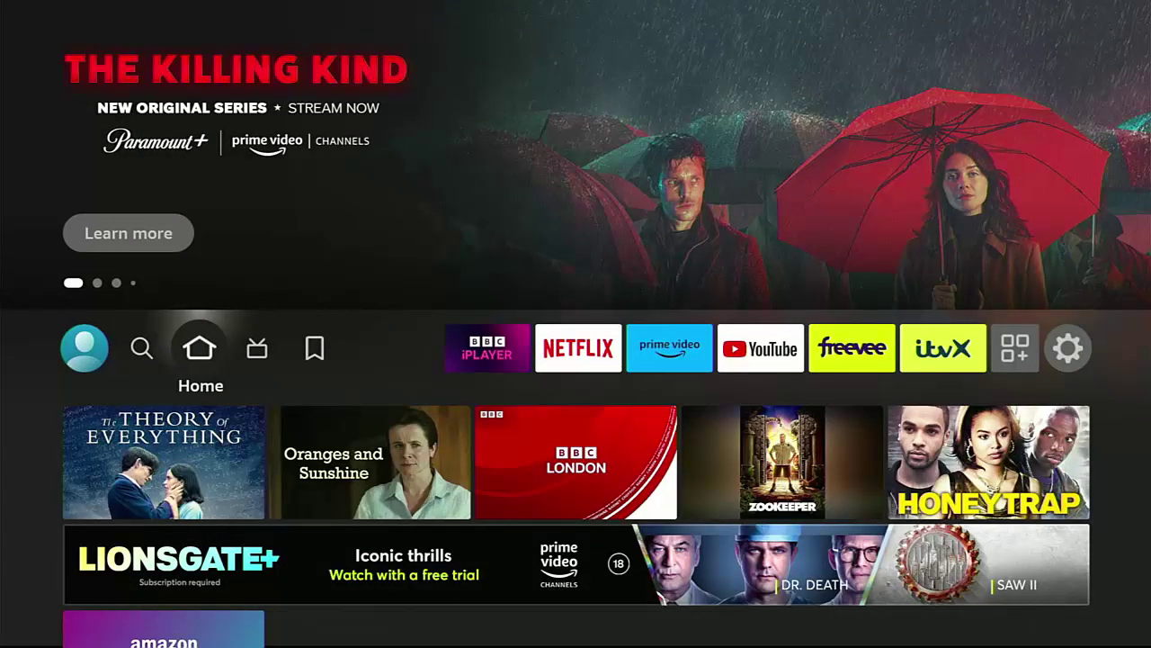
key("Home")
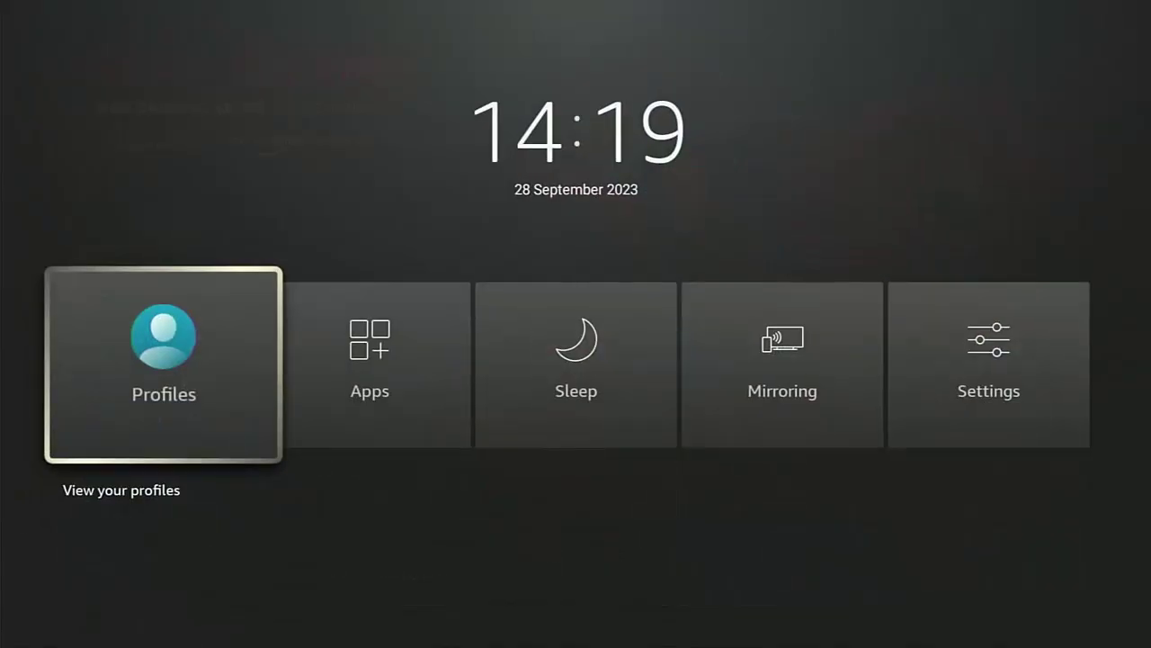
key("Right")
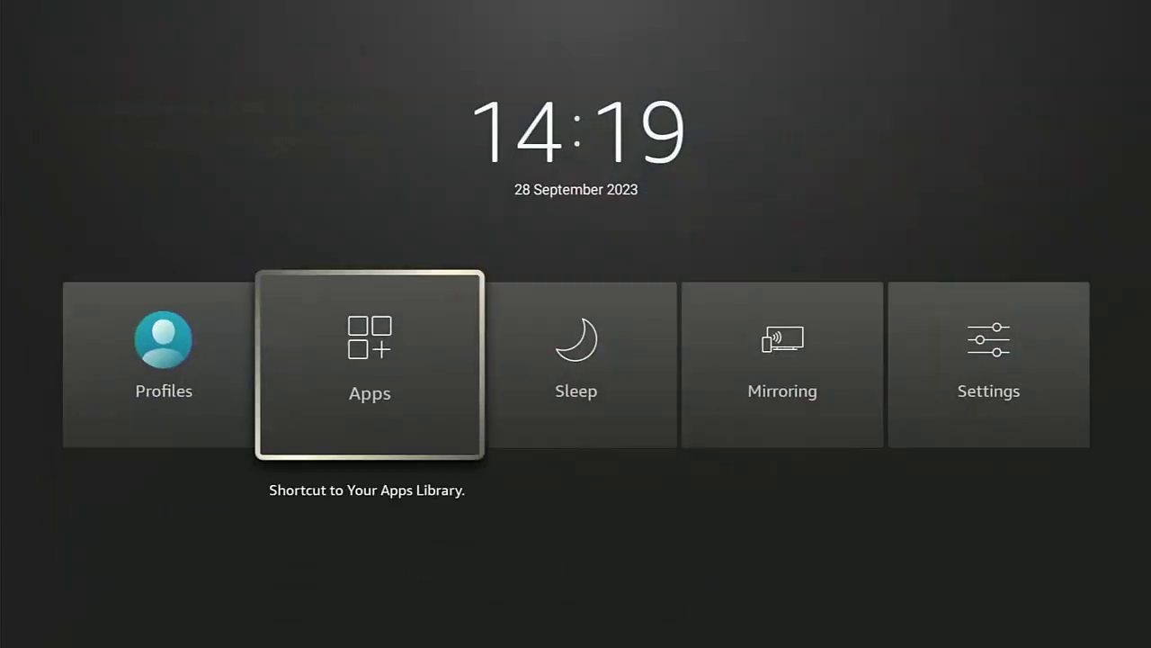
key("Return")
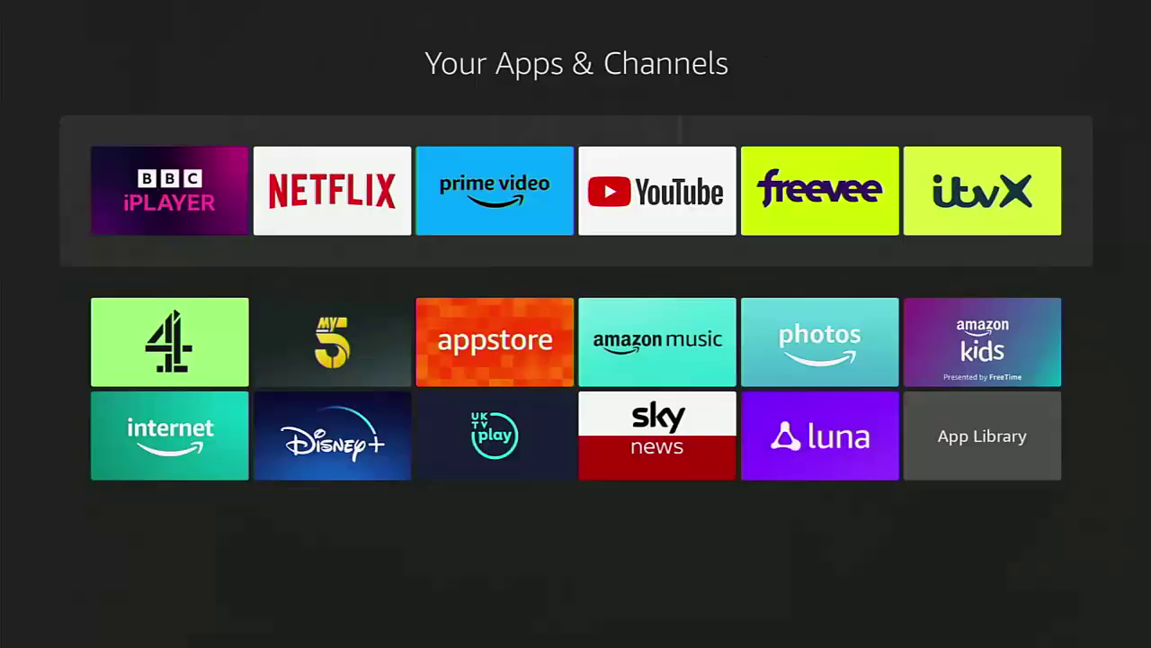
key("Down")
key("Down")
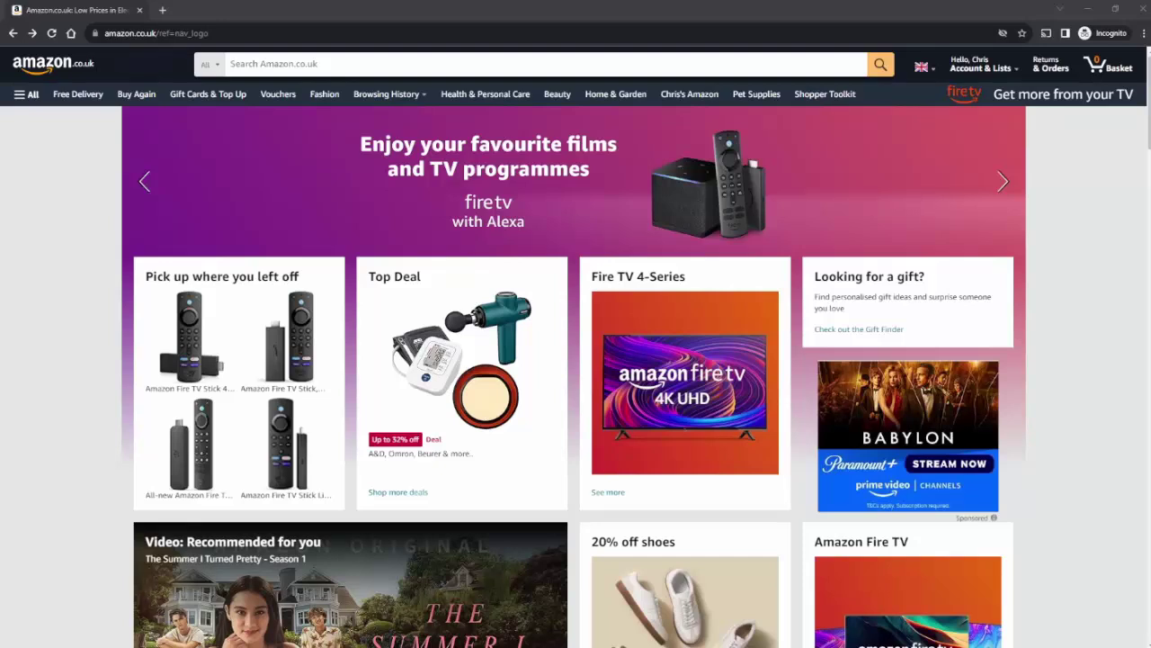
Search Amazon.co.uk for 'downloader' and open the Downloader app by AFTVnews.com
left_click(321, 65)
type("downlo")
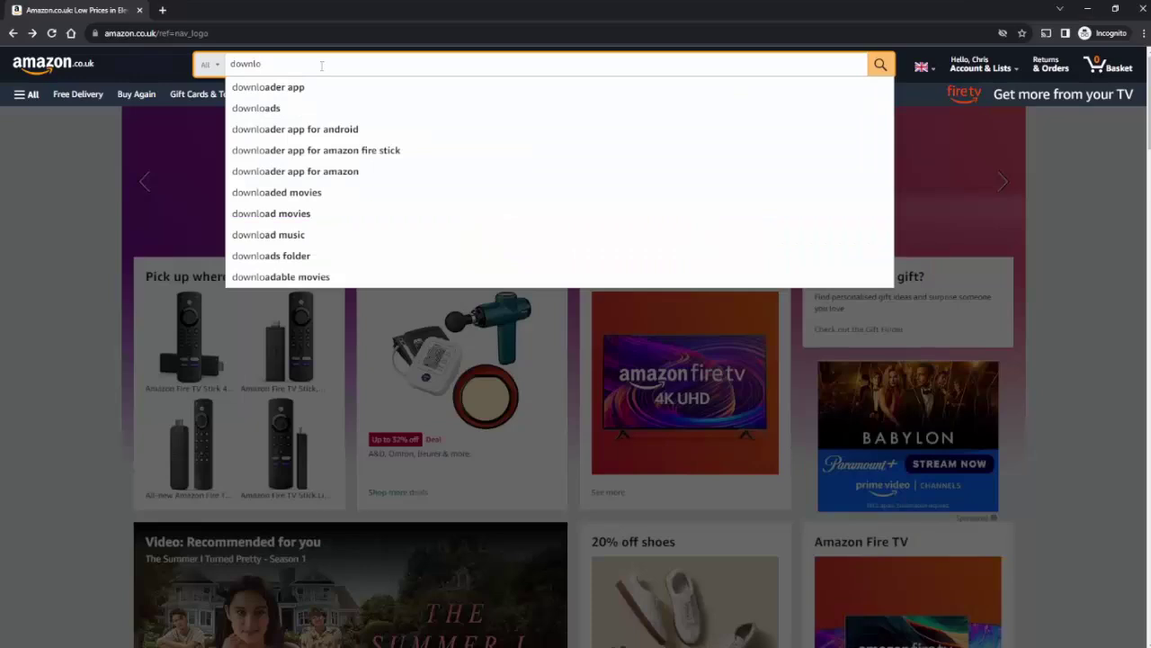
type("ader")
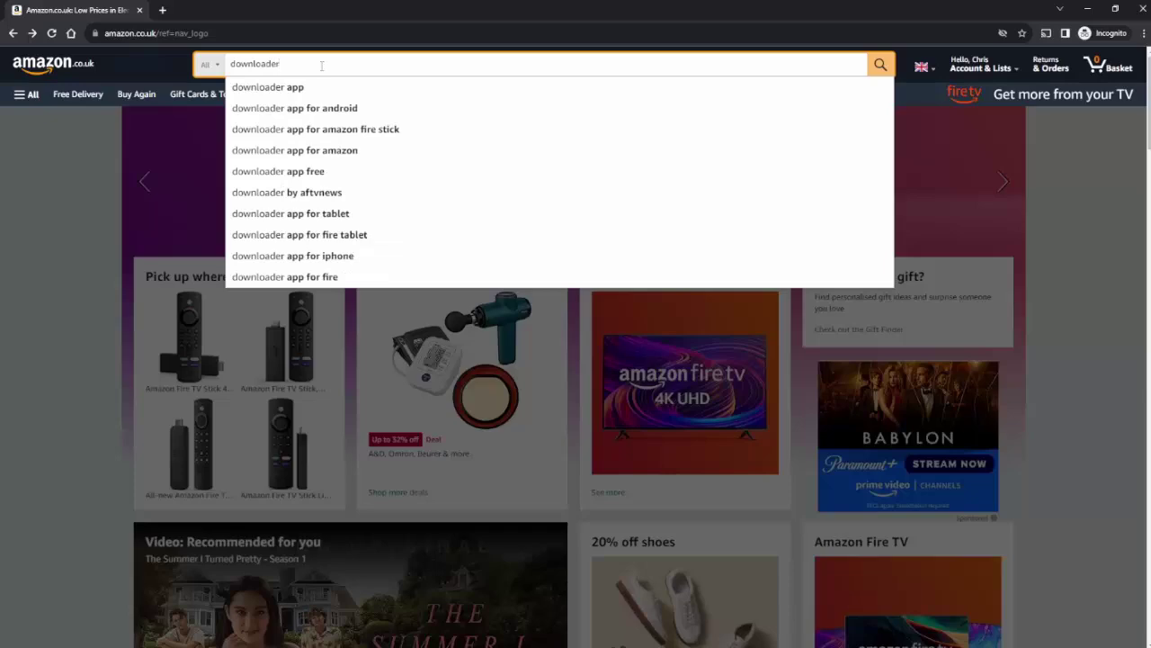
left_click(881, 65)
scroll(638, 356, "down", 1)
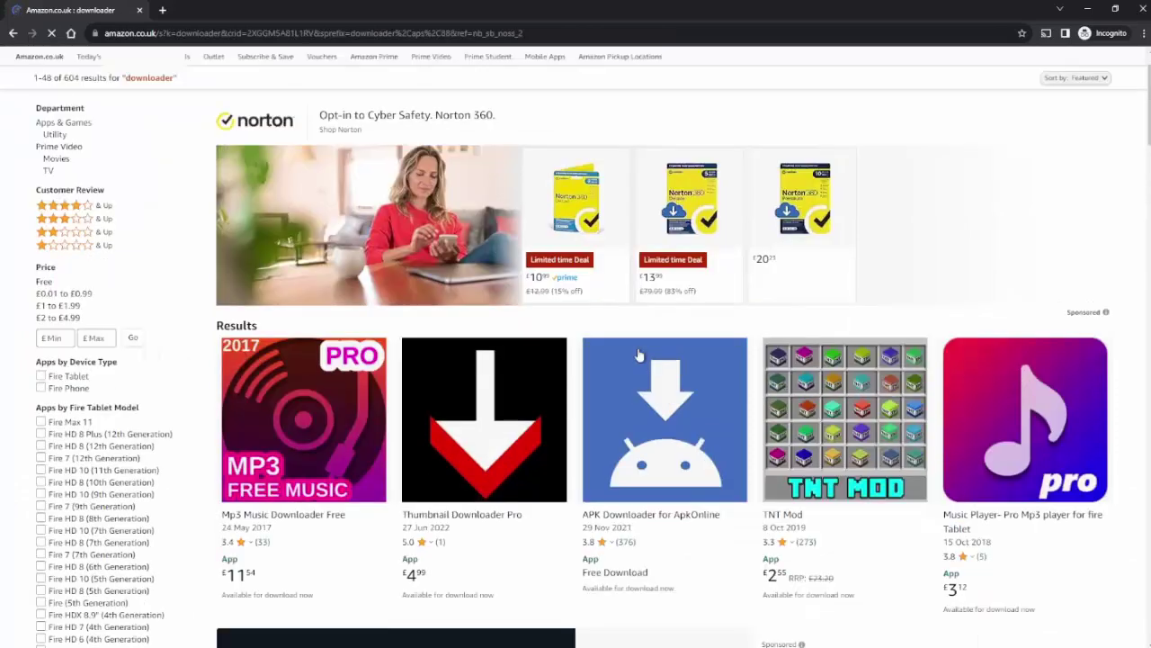
scroll(638, 355, "down", 5)
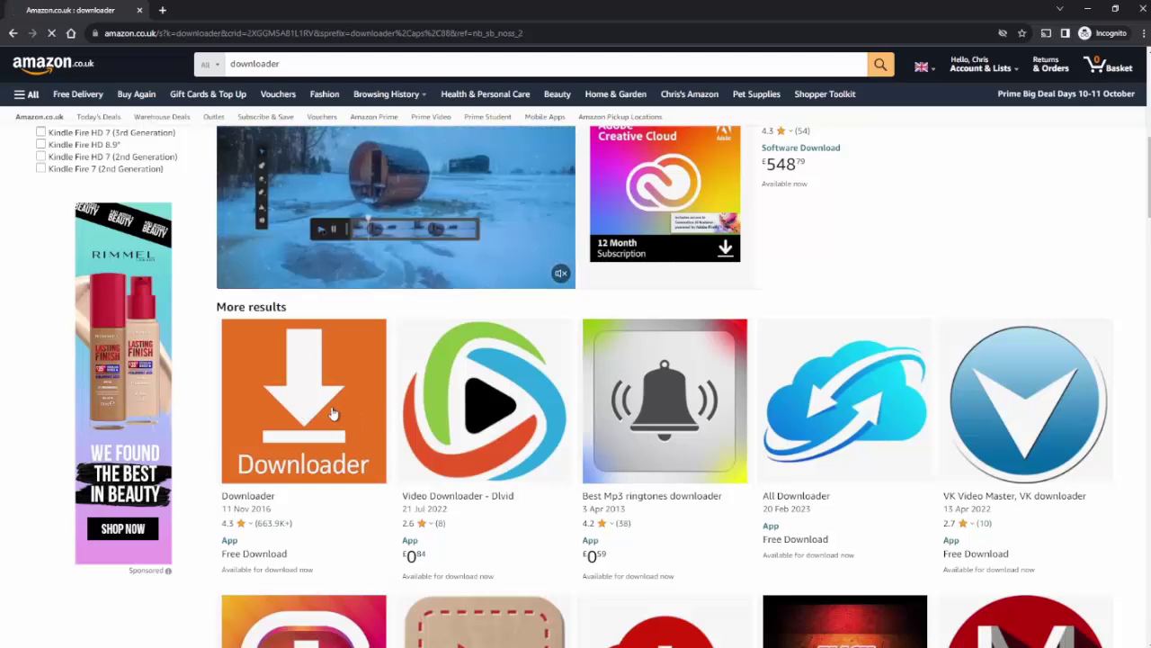
left_click(332, 413)
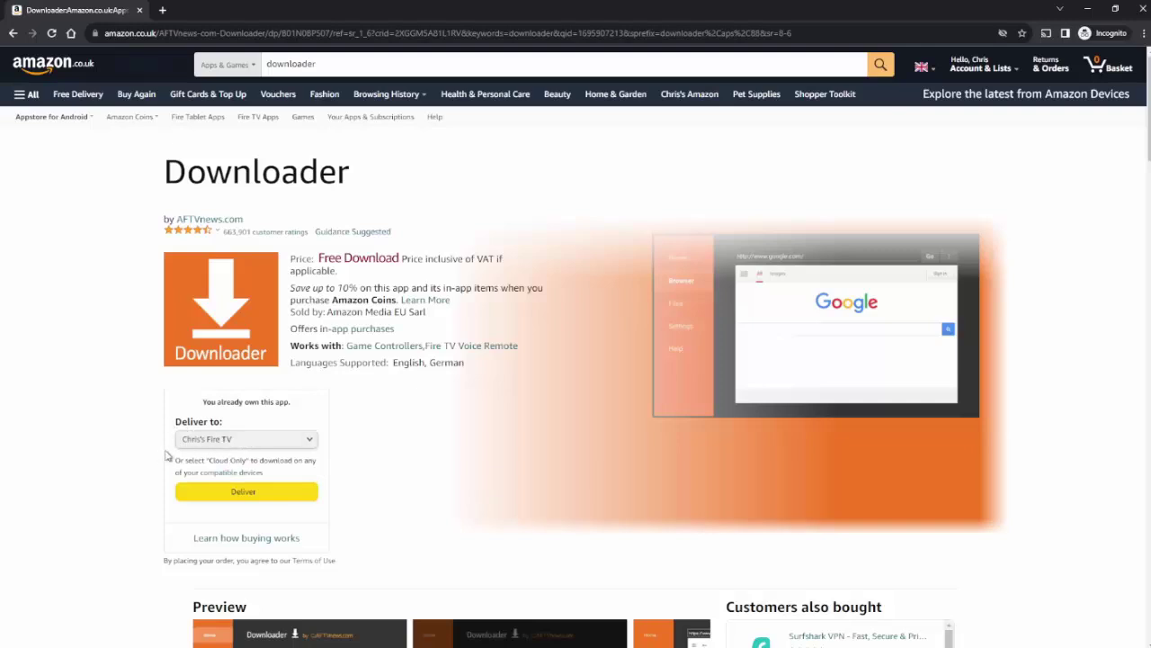
Deliver the free Downloader app to the second Fire TV
left_click(310, 442)
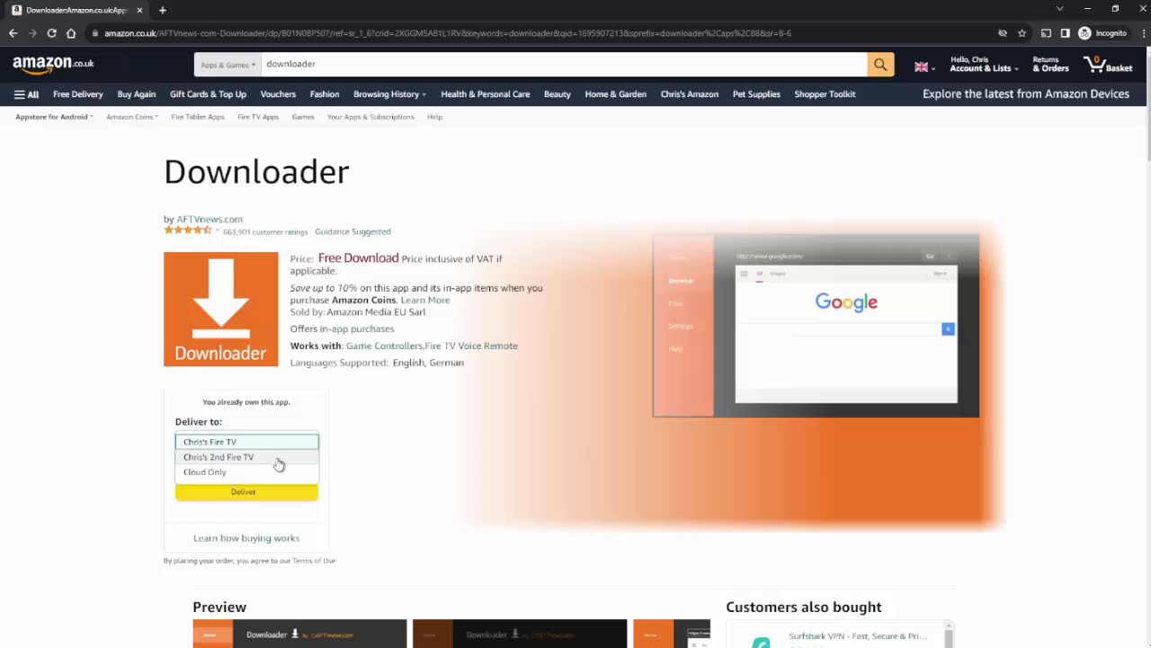
left_click(279, 458)
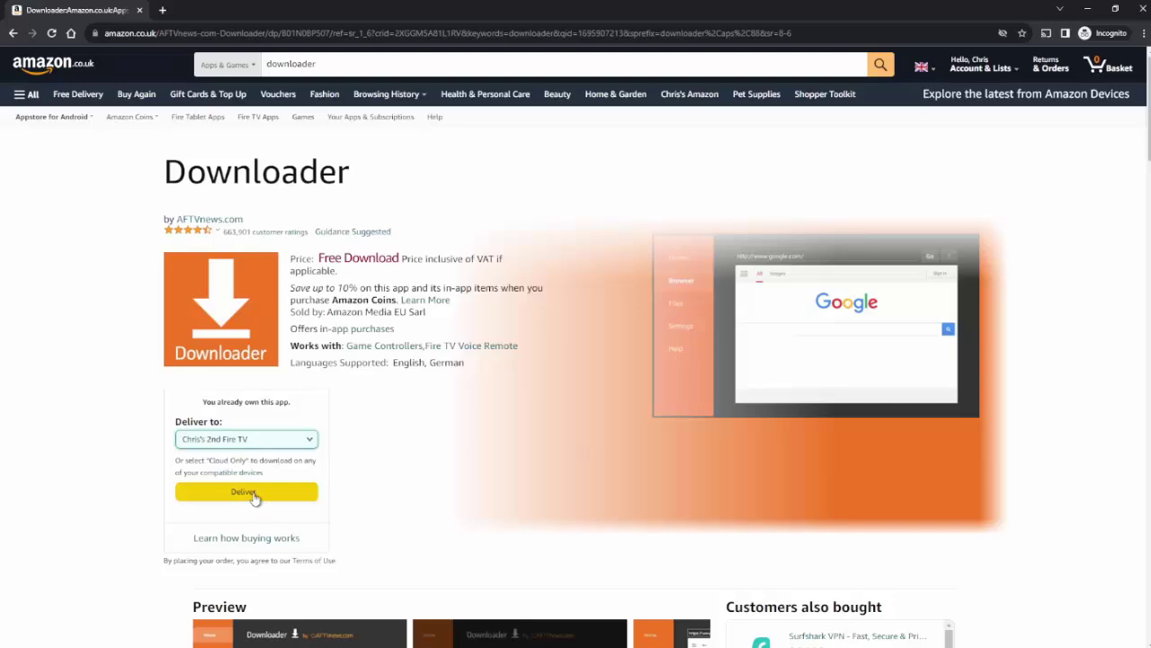
left_click(254, 495)
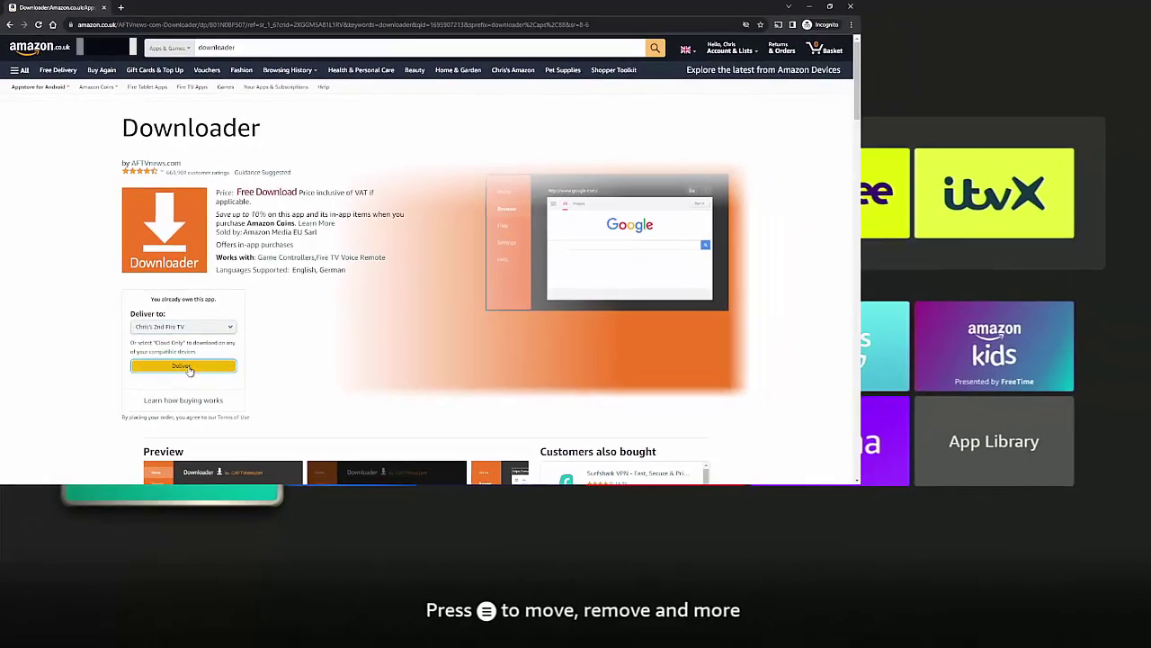